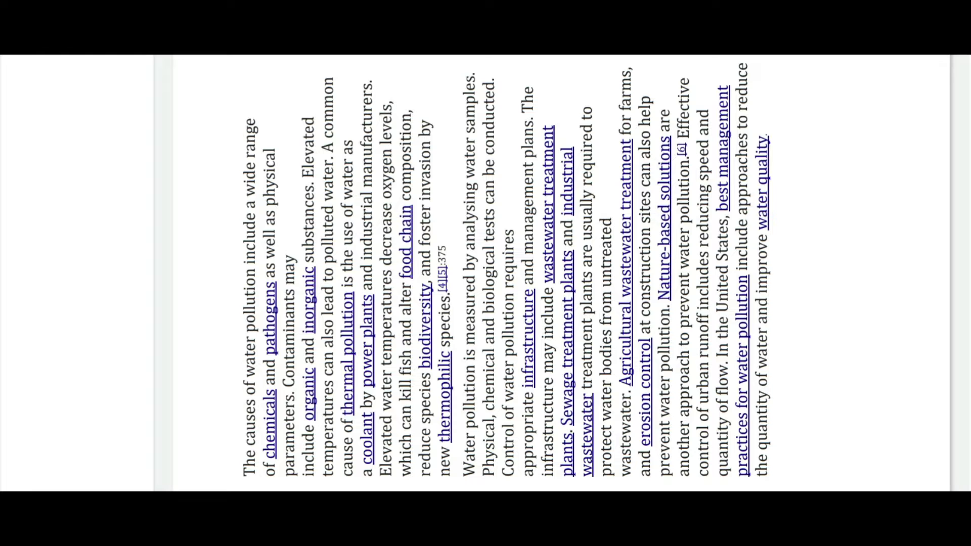
pyautogui.hscroll(1, 485, 273)
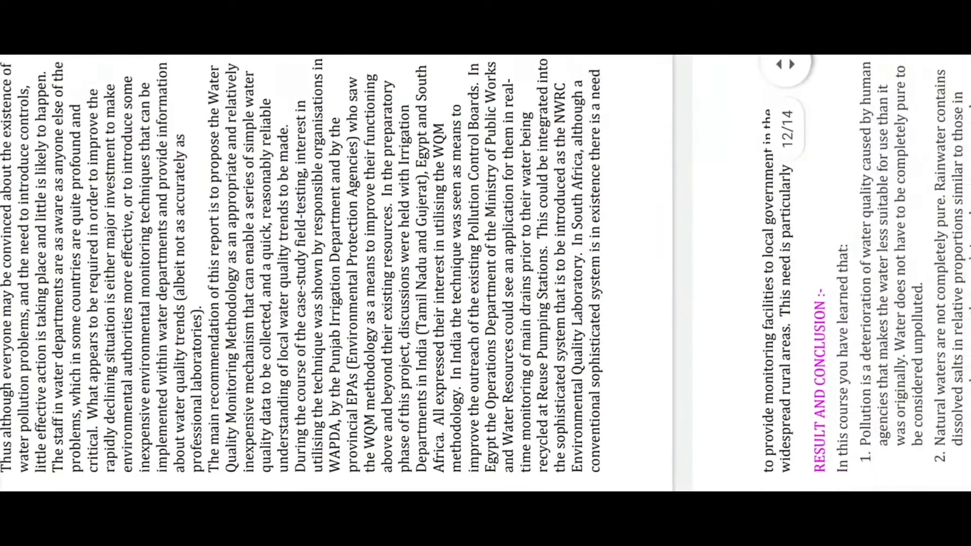
pyautogui.scroll(-5, 485, 273)
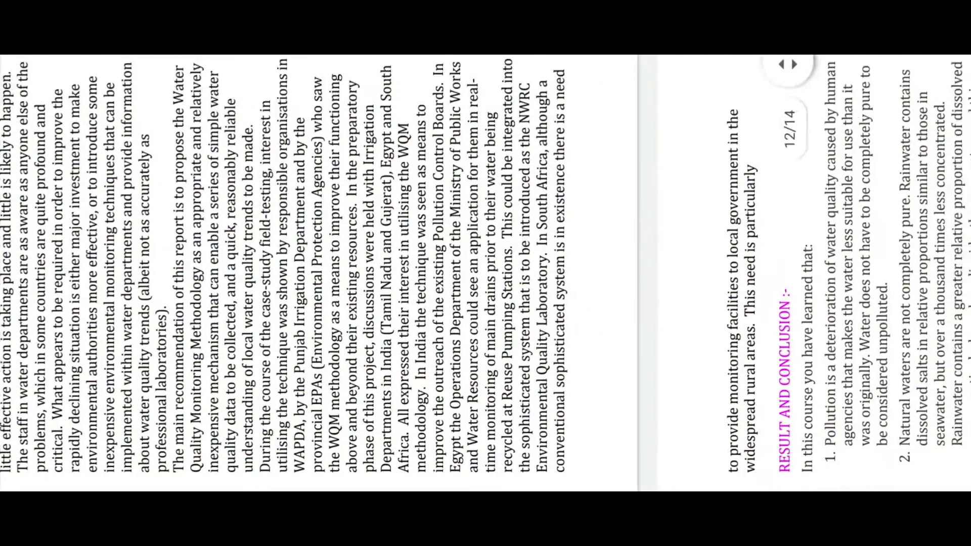